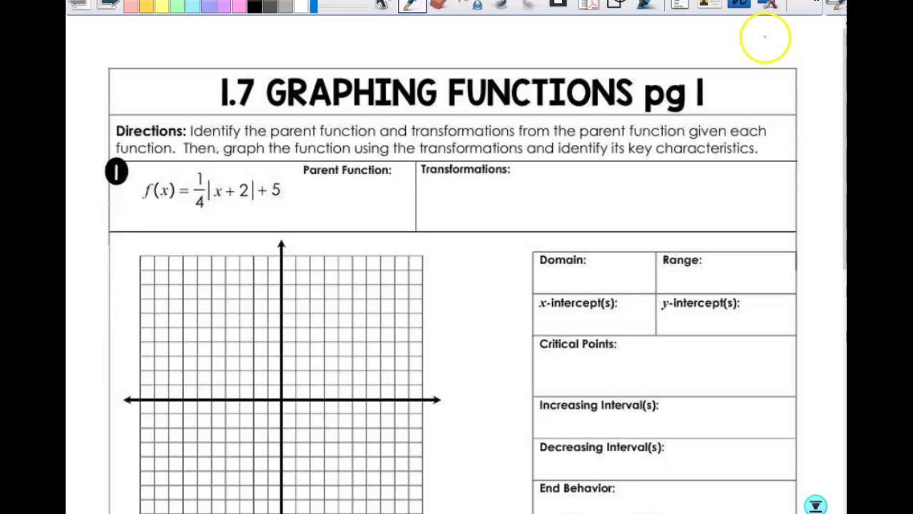
Write 25 in orange in the top margin, then scroll down to problem 1's grid and table.
{"action": "mouse_move", "coordinate": [761, 36]}
{"action": "left_mouse_down"}
{"action": "mouse_move", "coordinate": [757, 60]}
{"action": "mouse_move", "coordinate": [780, 54]}
{"action": "left_mouse_up"}
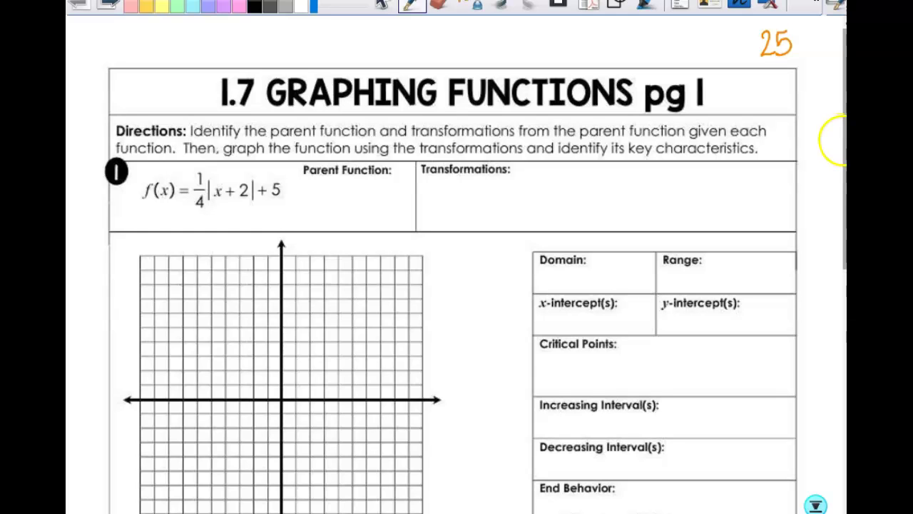
{"action": "left_click_drag", "start_coordinate": [840, 145], "coordinate": [840, 209]}
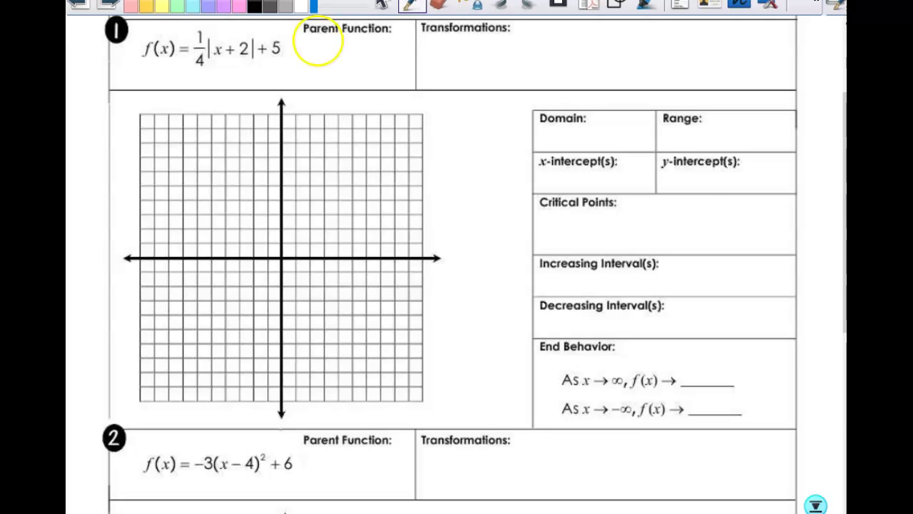
In magenta, write parent 'abs. value f(x)=|x|', sketch its V, and list '• vert. comp by 1/4'.
{"action": "mouse_move", "coordinate": [314, 44]}
{"action": "left_mouse_down"}
{"action": "mouse_move", "coordinate": [347, 53]}
{"action": "mouse_move", "coordinate": [353, 40]}
{"action": "mouse_move", "coordinate": [359, 50]}
{"action": "mouse_move", "coordinate": [370, 39]}
{"action": "mouse_move", "coordinate": [398, 44]}
{"action": "left_mouse_up"}
{"action": "left_click_drag", "start_coordinate": [318, 61], "coordinate": [317, 79]}
{"action": "mouse_move", "coordinate": [332, 69]}
{"action": "left_mouse_down"}
{"action": "mouse_move", "coordinate": [331, 79]}
{"action": "mouse_move", "coordinate": [391, 83]}
{"action": "left_mouse_up"}
{"action": "mouse_move", "coordinate": [475, 95]}
{"action": "left_mouse_down"}
{"action": "mouse_move", "coordinate": [473, 138]}
{"action": "mouse_move", "coordinate": [507, 121]}
{"action": "left_mouse_up"}
{"action": "mouse_move", "coordinate": [461, 101]}
{"action": "left_mouse_down"}
{"action": "mouse_move", "coordinate": [471, 117]}
{"action": "mouse_move", "coordinate": [493, 93]}
{"action": "mouse_move", "coordinate": [464, 95]}
{"action": "left_mouse_up"}
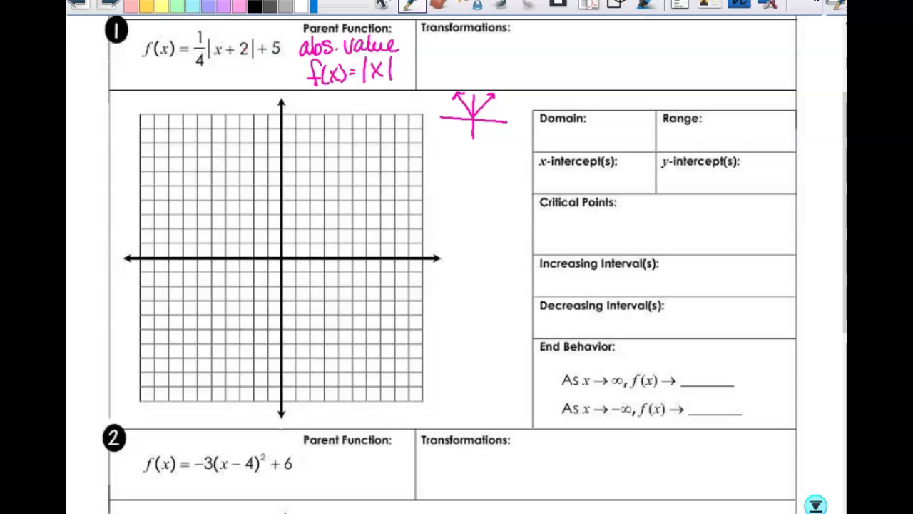
{"action": "left_click", "coordinate": [537, 31]}
{"action": "mouse_move", "coordinate": [547, 26]}
{"action": "left_mouse_down"}
{"action": "mouse_move", "coordinate": [625, 39]}
{"action": "mouse_move", "coordinate": [629, 25]}
{"action": "mouse_move", "coordinate": [628, 36]}
{"action": "mouse_move", "coordinate": [652, 36]}
{"action": "mouse_move", "coordinate": [651, 47]}
{"action": "mouse_move", "coordinate": [673, 46]}
{"action": "left_mouse_up"}
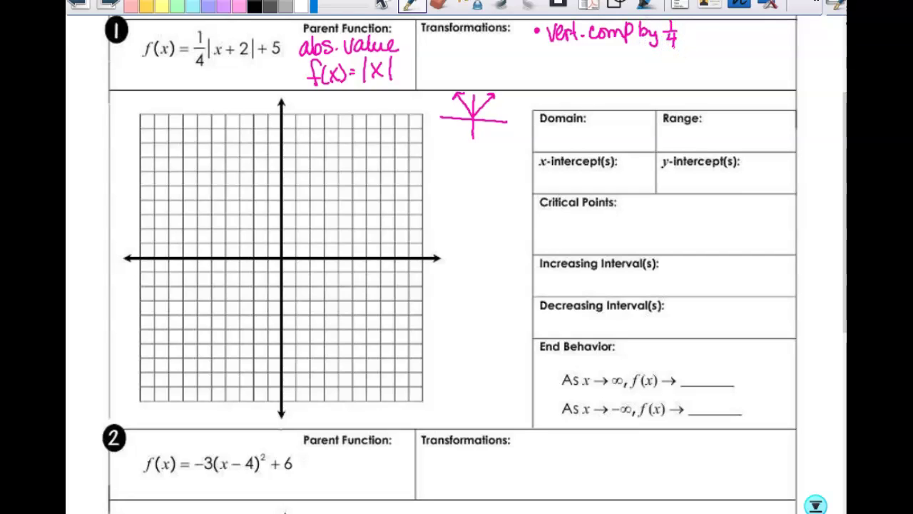
Add bullets '• ←2' and '• ↑5' for the left 2 and up 5 shifts.
{"action": "left_click", "coordinate": [724, 35]}
{"action": "mouse_move", "coordinate": [749, 27]}
{"action": "left_mouse_down"}
{"action": "mouse_move", "coordinate": [744, 39]}
{"action": "mouse_move", "coordinate": [779, 40]}
{"action": "left_mouse_up"}
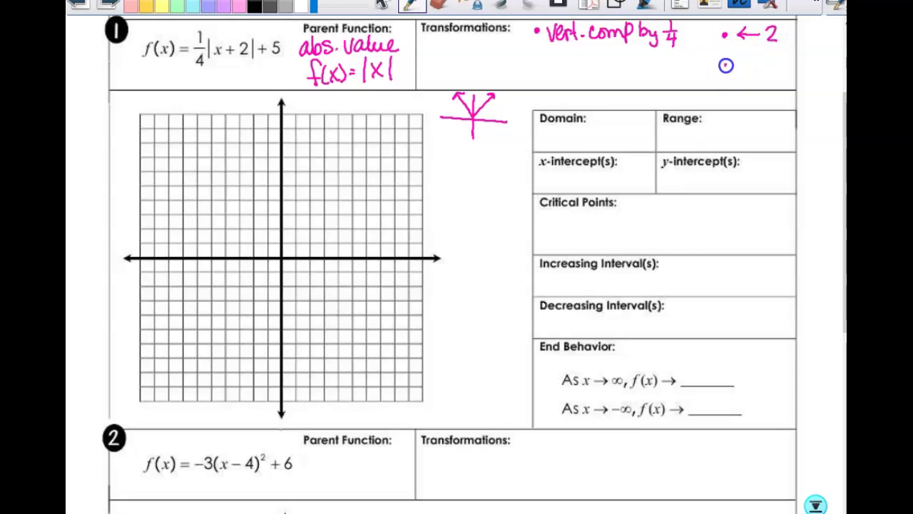
{"action": "left_click", "coordinate": [725, 66]}
{"action": "mouse_move", "coordinate": [765, 74]}
{"action": "left_mouse_down"}
{"action": "mouse_move", "coordinate": [766, 59]}
{"action": "mouse_move", "coordinate": [779, 77]}
{"action": "mouse_move", "coordinate": [790, 56]}
{"action": "left_mouse_up"}
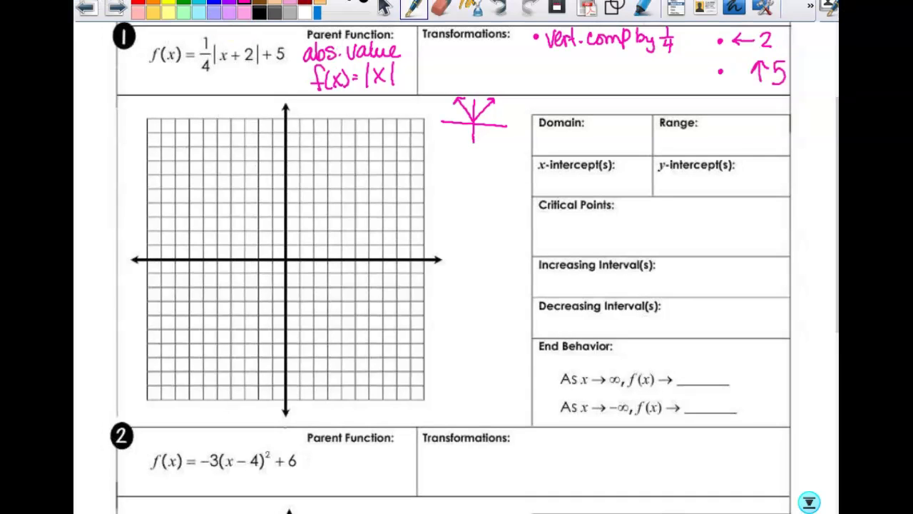
Mark parent points (−1, 1) and (1, 1) in purple, then plot the shifted vertex (−2, 5).
{"action": "left_click", "coordinate": [233, 6]}
{"action": "left_click", "coordinate": [271, 243]}
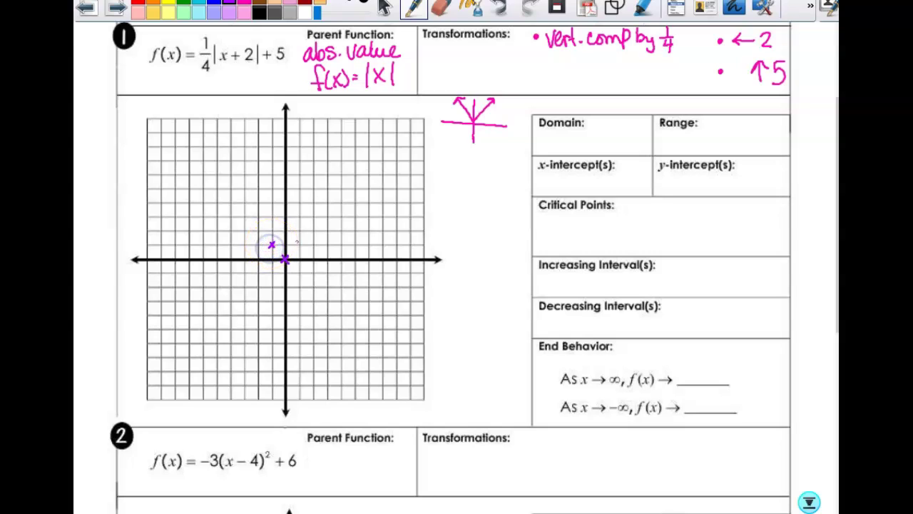
{"action": "left_click", "coordinate": [298, 244]}
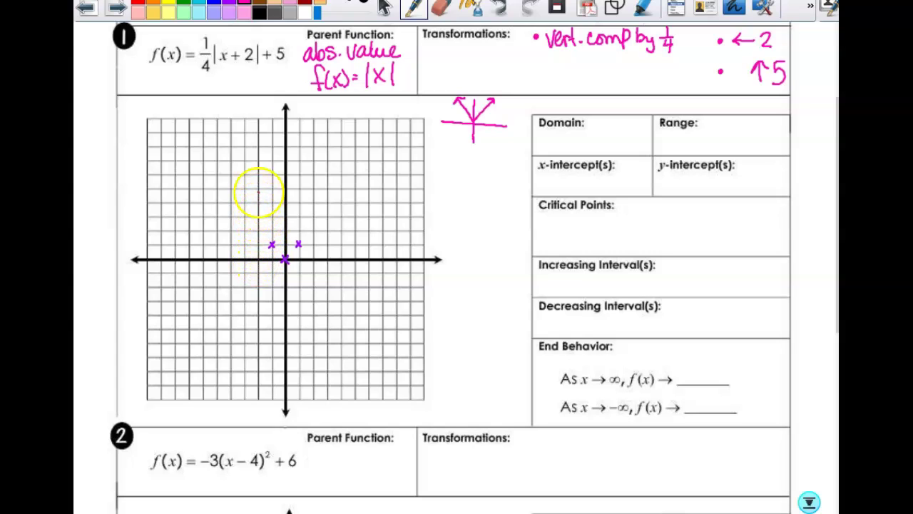
{"action": "left_click", "coordinate": [258, 190]}
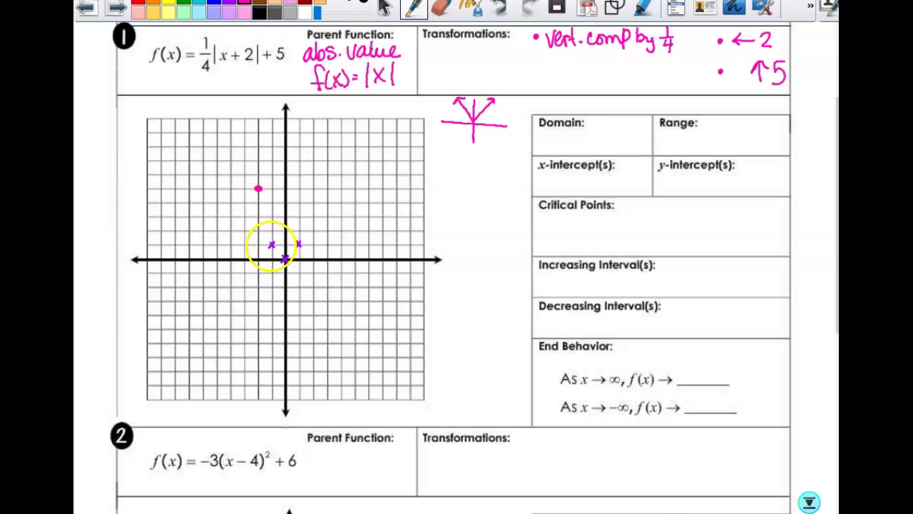
Undo the stray mark and plot pink points (−3, 5¼), (−1, 5¼), (2, 6) and (−6, 6).
{"action": "key", "text": "ctrl+z"}
{"action": "left_click", "coordinate": [245, 254]}
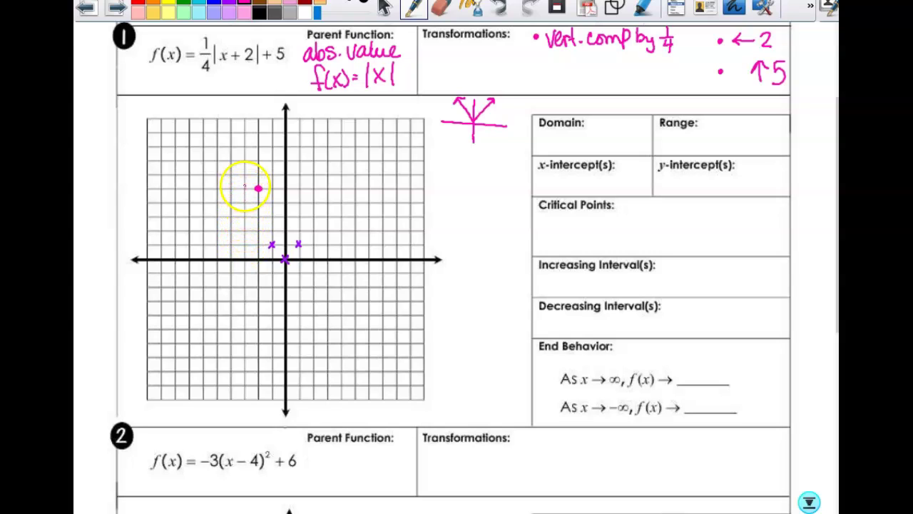
{"action": "left_click", "coordinate": [244, 184]}
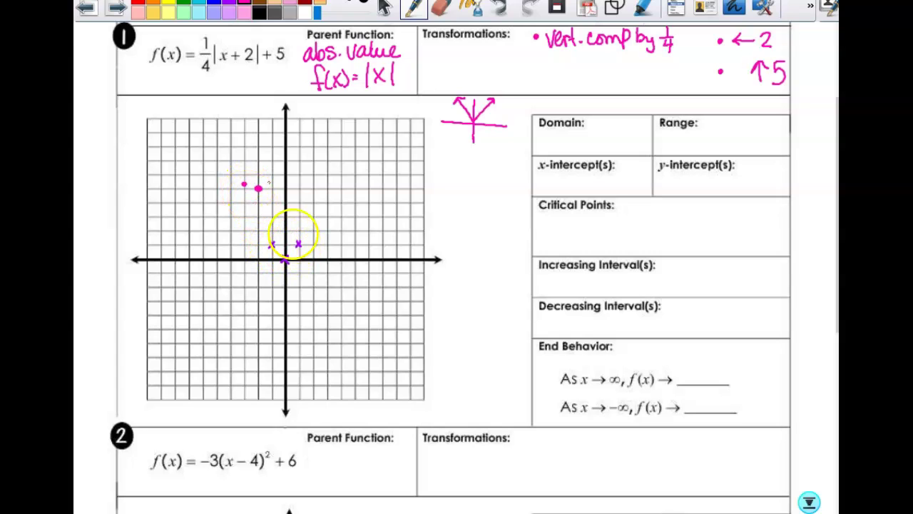
{"action": "left_click", "coordinate": [273, 182]}
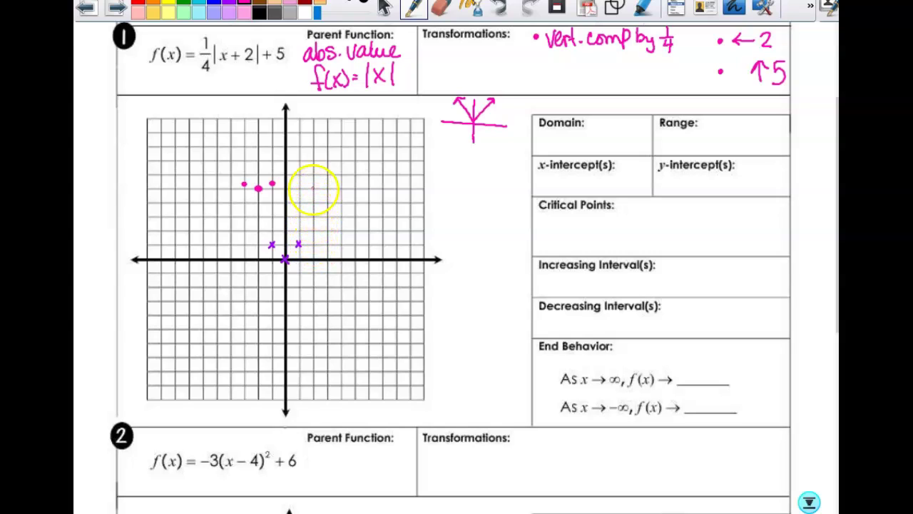
{"action": "left_click", "coordinate": [314, 173]}
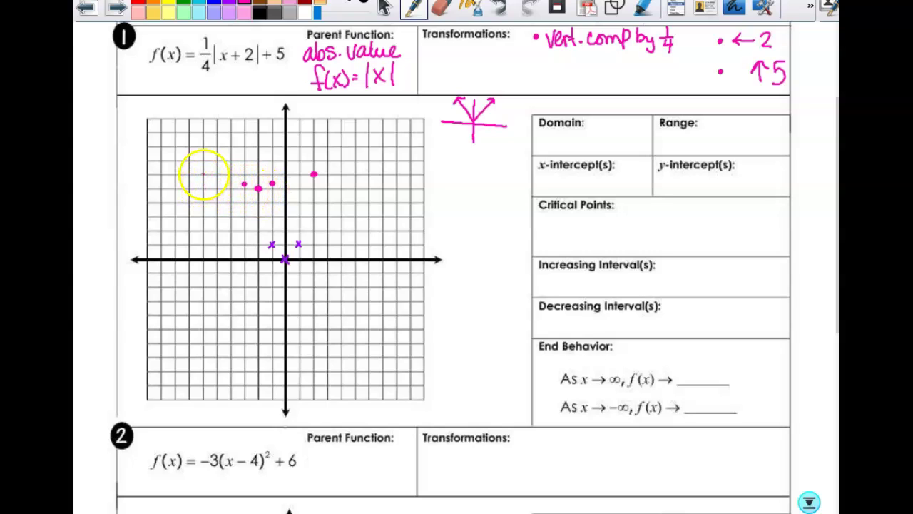
{"action": "left_click", "coordinate": [201, 174]}
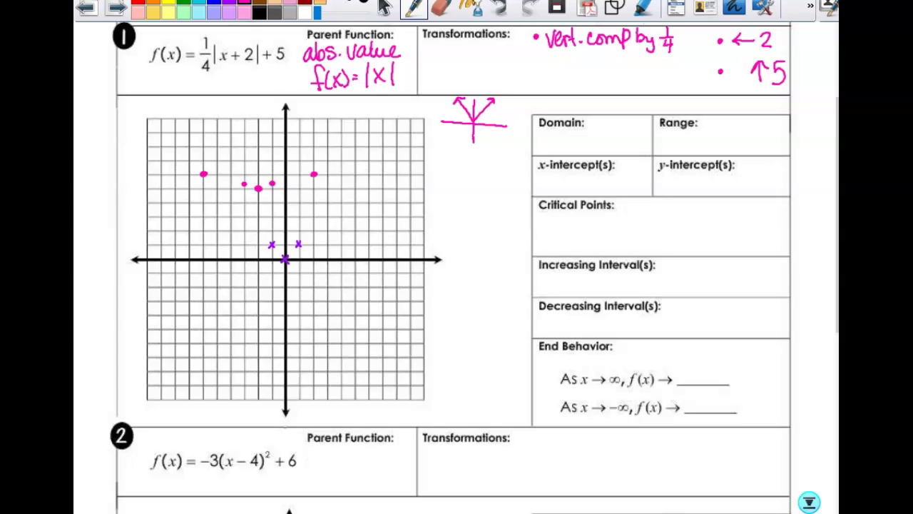
{"action": "left_click", "coordinate": [615, 9]}
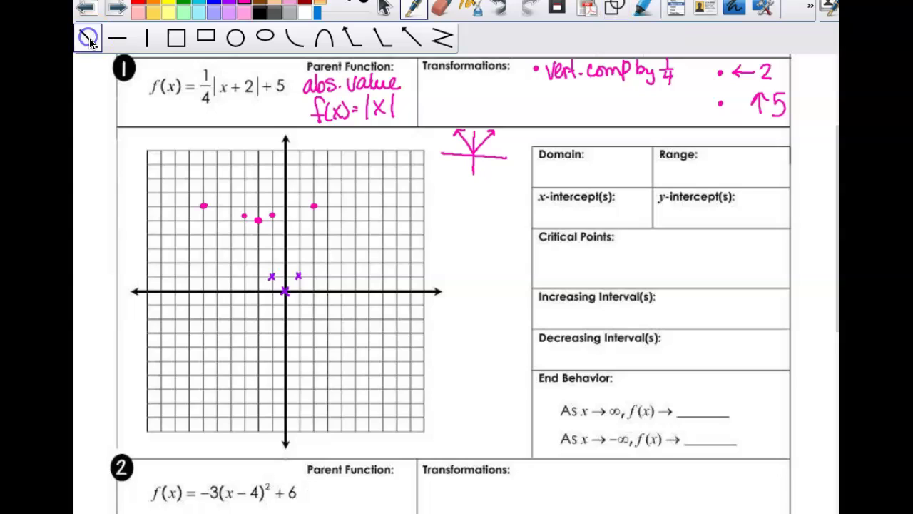
Draw straight V arms from the vertex to both grid edges and add a right-end arrowhead.
{"action": "left_click", "coordinate": [89, 37]}
{"action": "left_click_drag", "start_coordinate": [258, 219], "coordinate": [376, 192]}
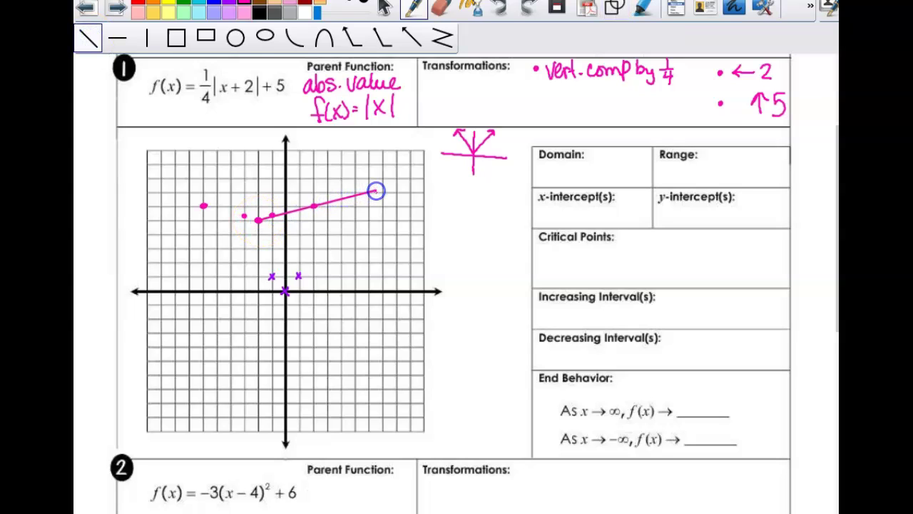
{"action": "left_click_drag", "start_coordinate": [259, 220], "coordinate": [144, 189]}
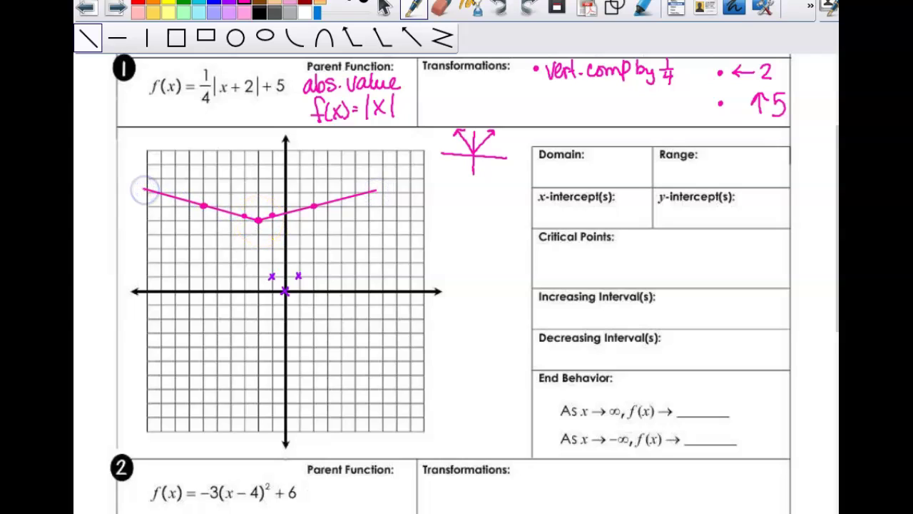
{"action": "left_click", "coordinate": [385, 8]}
{"action": "left_click", "coordinate": [410, 8]}
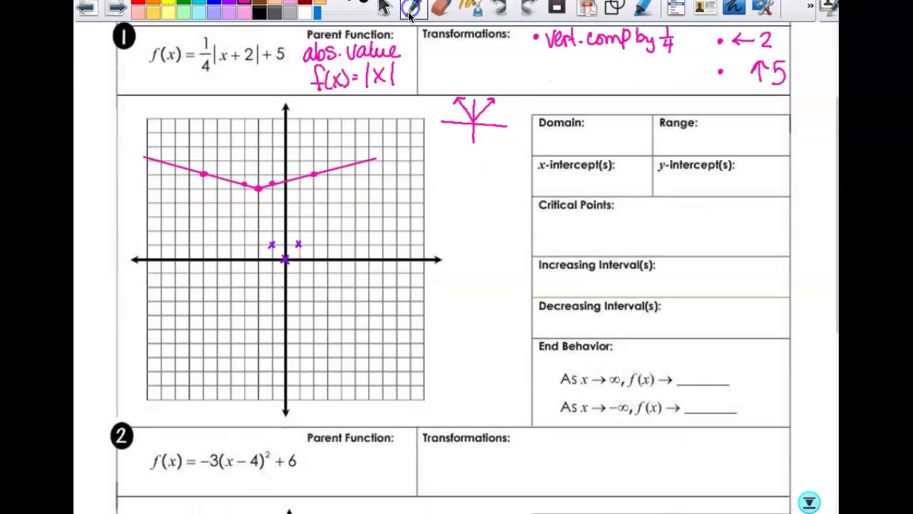
{"action": "left_click_drag", "start_coordinate": [366, 154], "coordinate": [370, 165]}
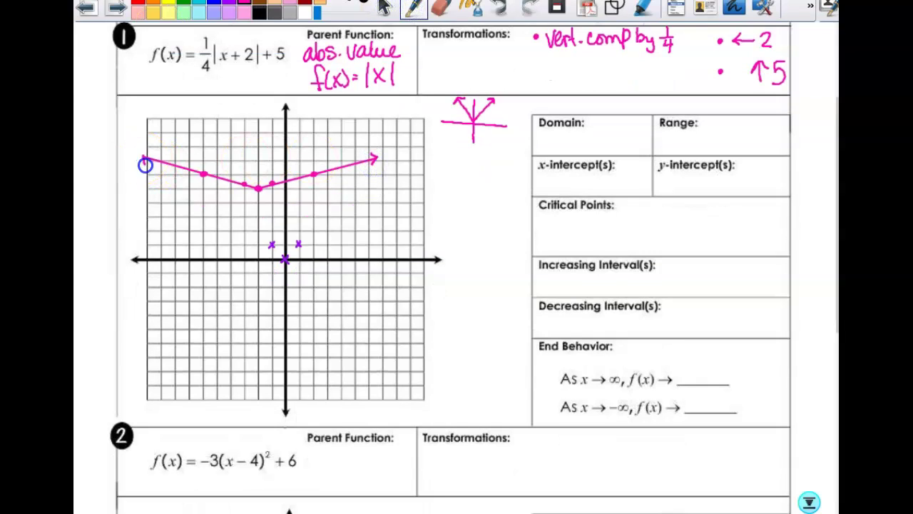